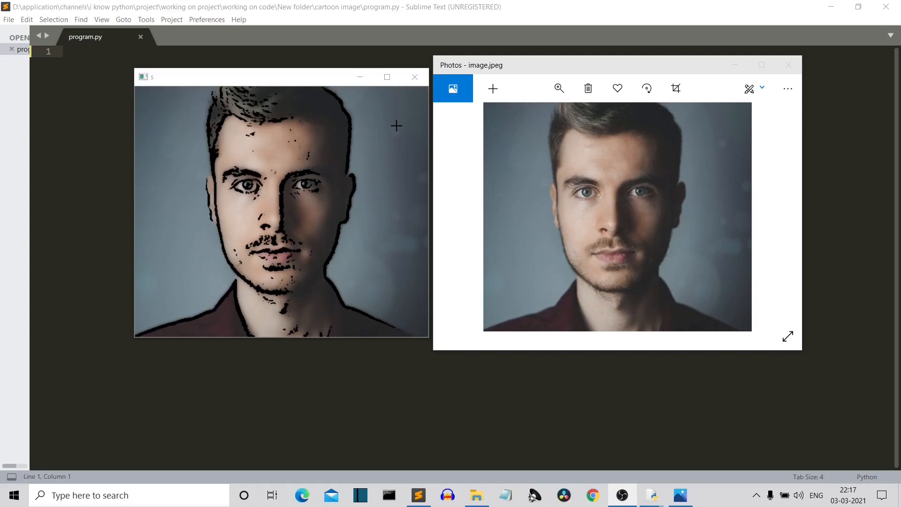
Step: Close the old cartoon window and run 'pip install numpy' in Command Prompt
click(360, 77)
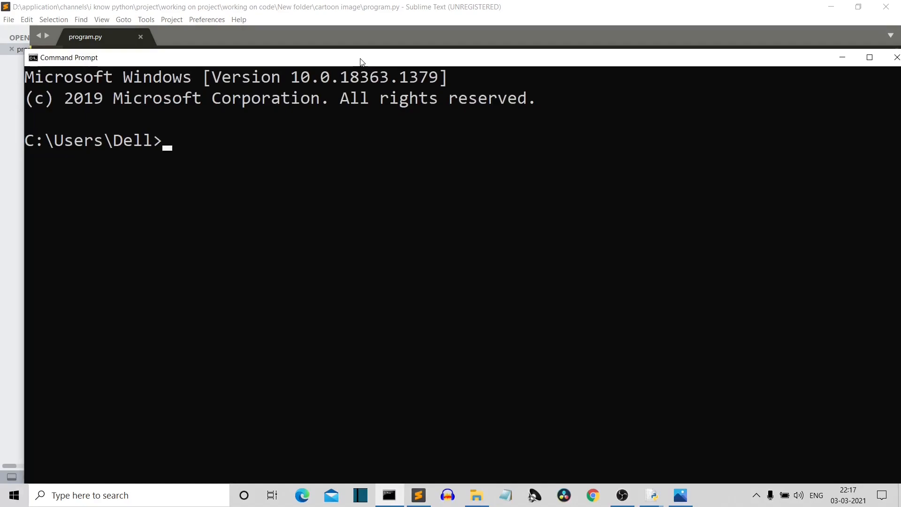
text(pip in)
text(stall num)
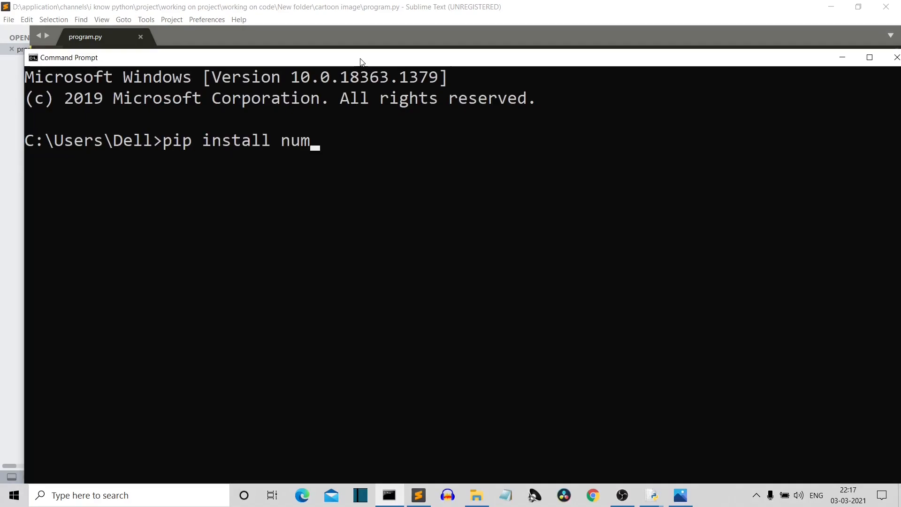
text(py)
key(Return)
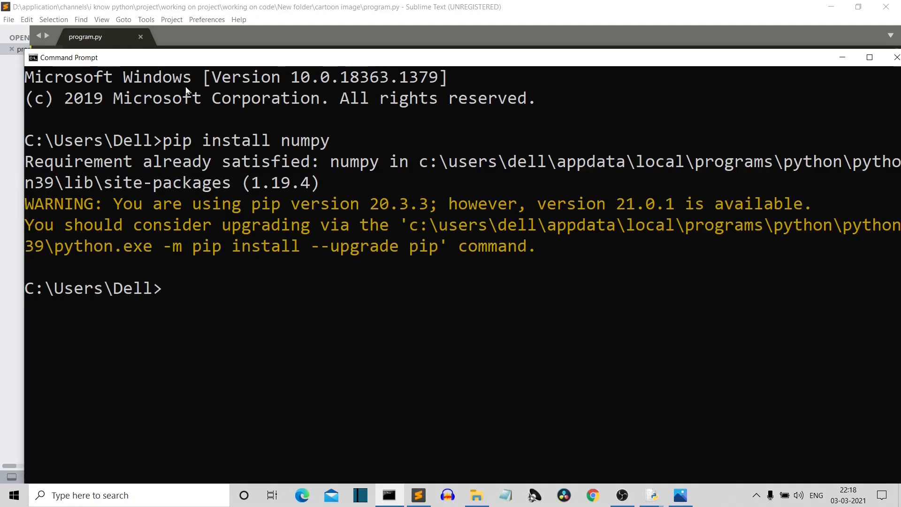
text(pip)
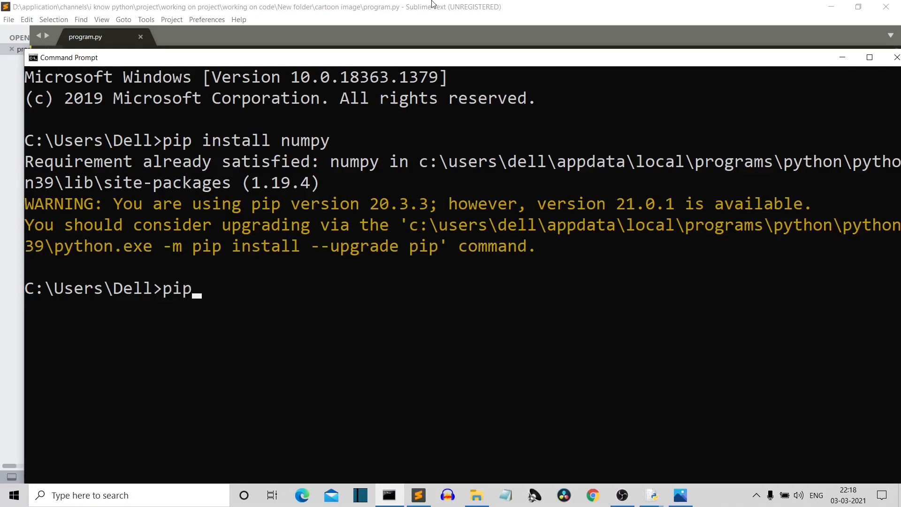
text( instasll==)
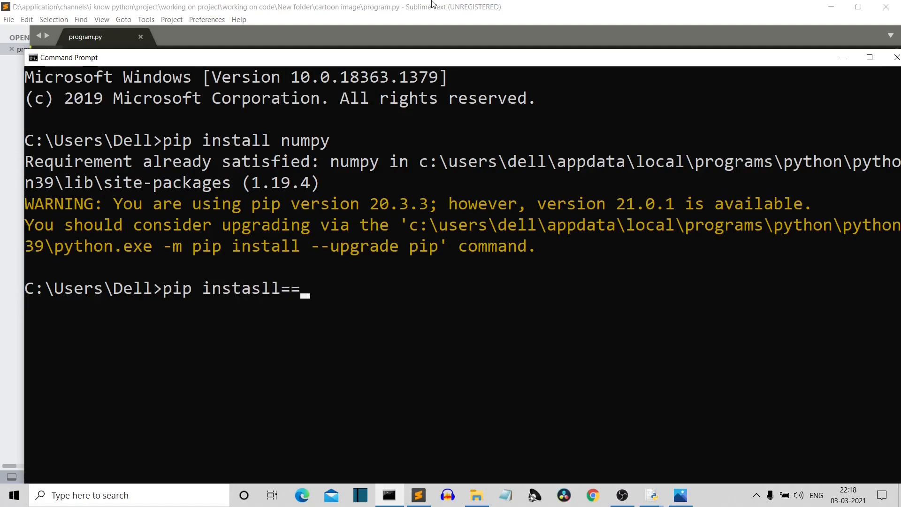
Step: Run 'pip install opencv-python', fixing the missing space, then move the console window aside
key(BackSpace)
key(BackSpace)
key(BackSpace)
key(BackSpace)
key(BackSpace)
text(ll)
text(opencv)
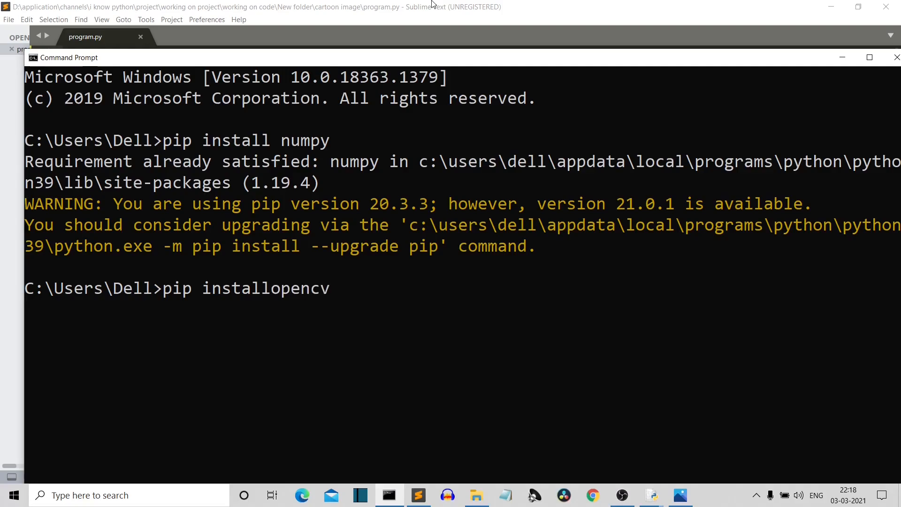
text(-python)
key(Return)
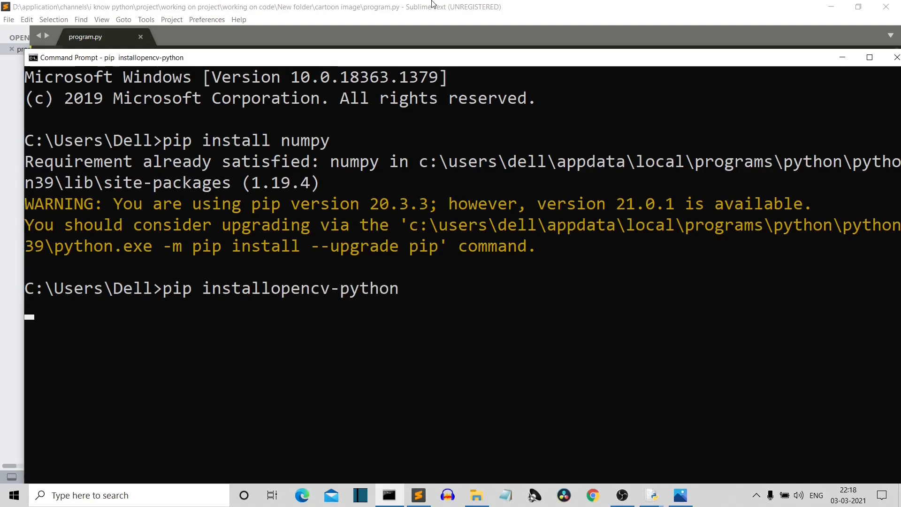
key(Up)
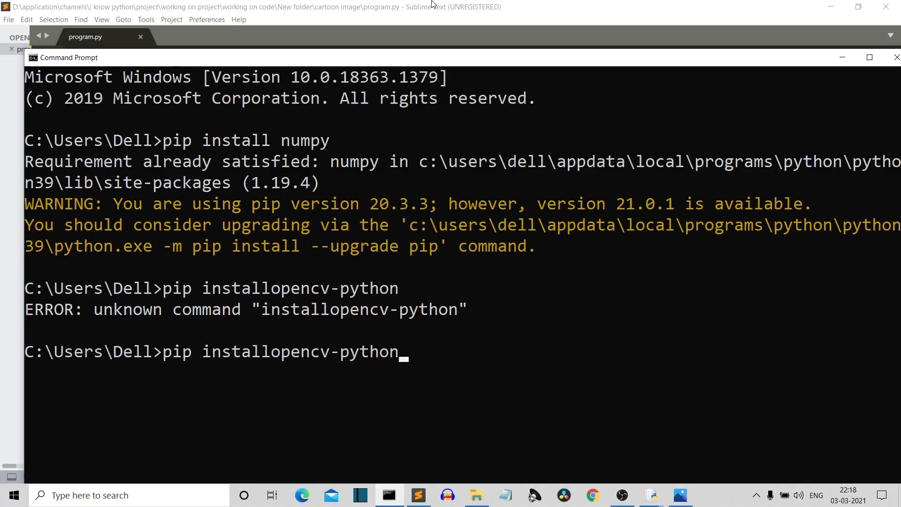
key(Left)
key(Left)
key(Left)
key(Left)
key(BackSpace)
key(Right)
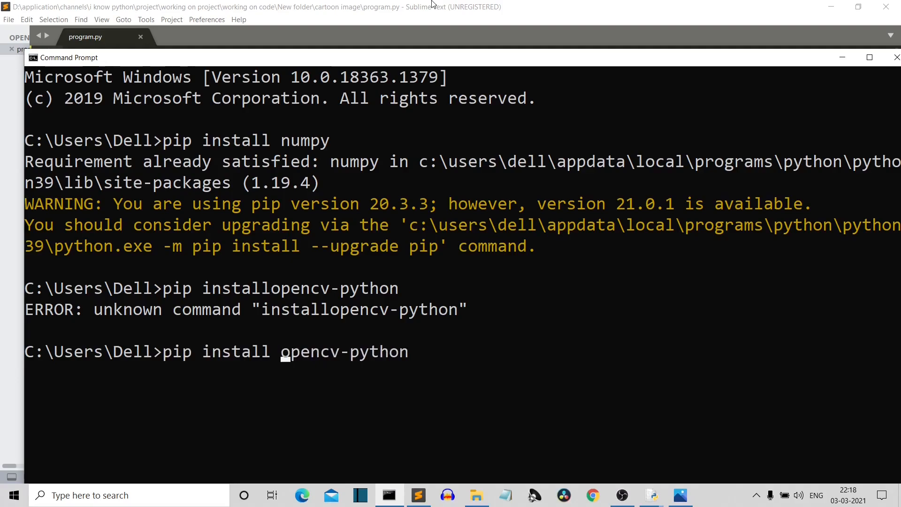
key(Return)
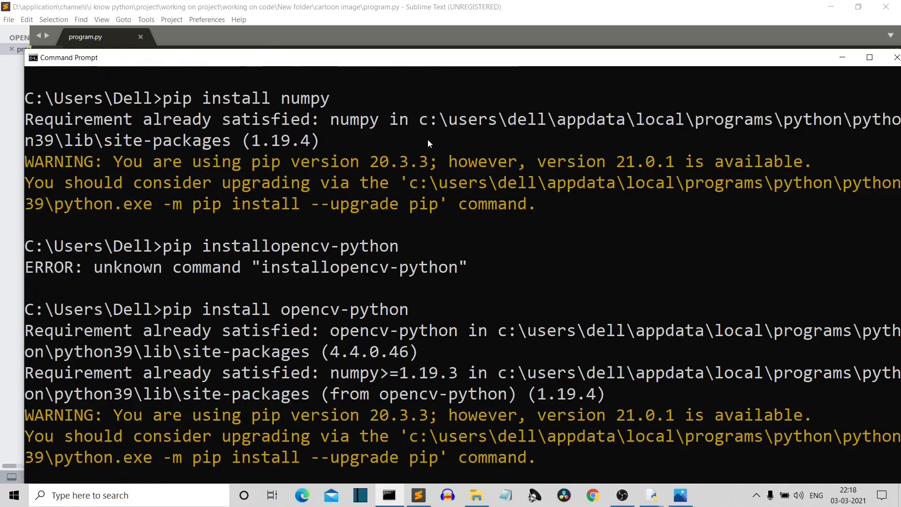
drag(363, 66, 234, 55)
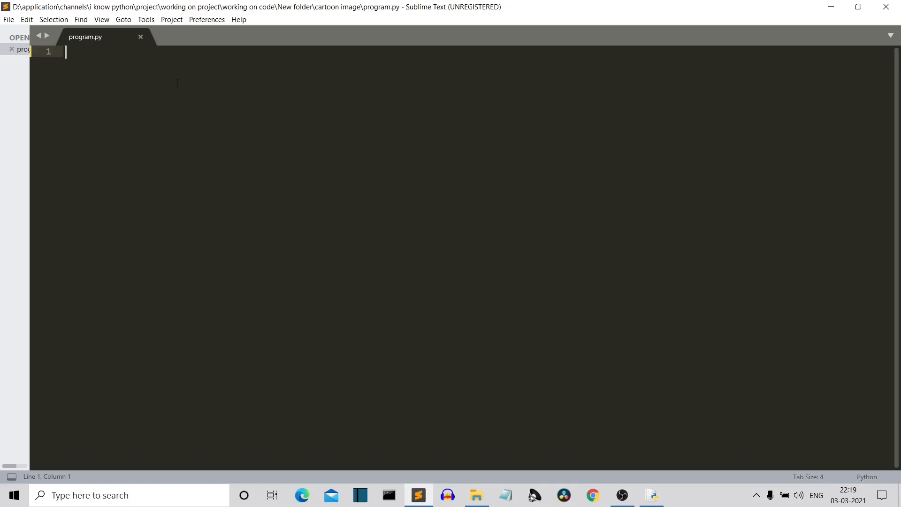
text(import cv2 import nu)
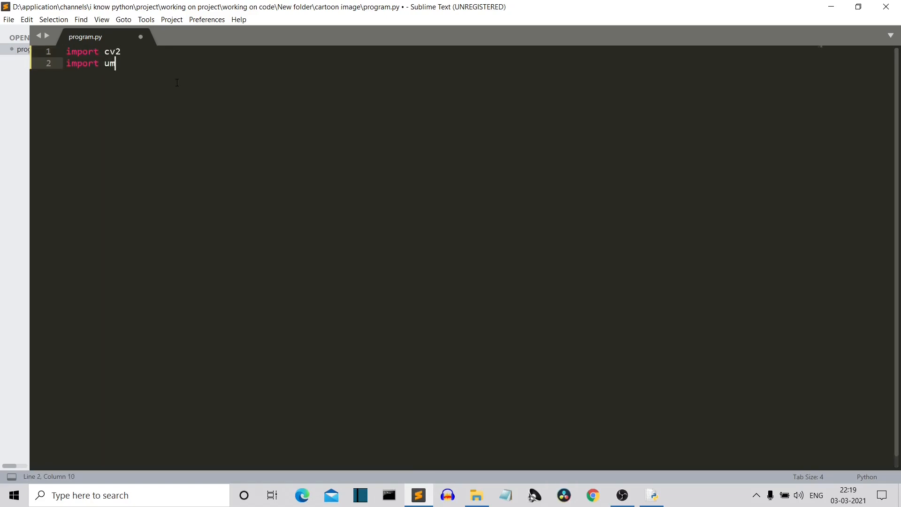
text(mpy as np)
Step: Write 'import cv2', 'import numpy as np' and 'img=cv2.imread("image.jpeg")'
key(Return)
key(Return)
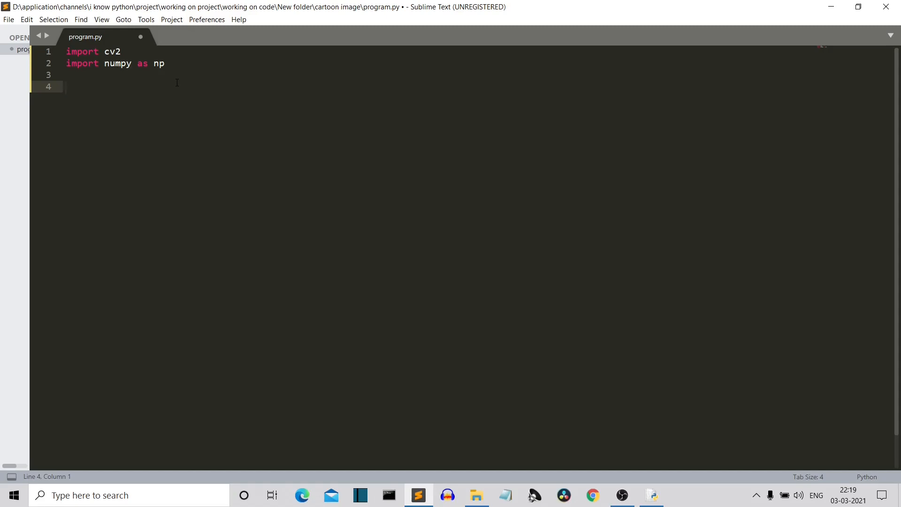
text(img=imread("image.jpeg)
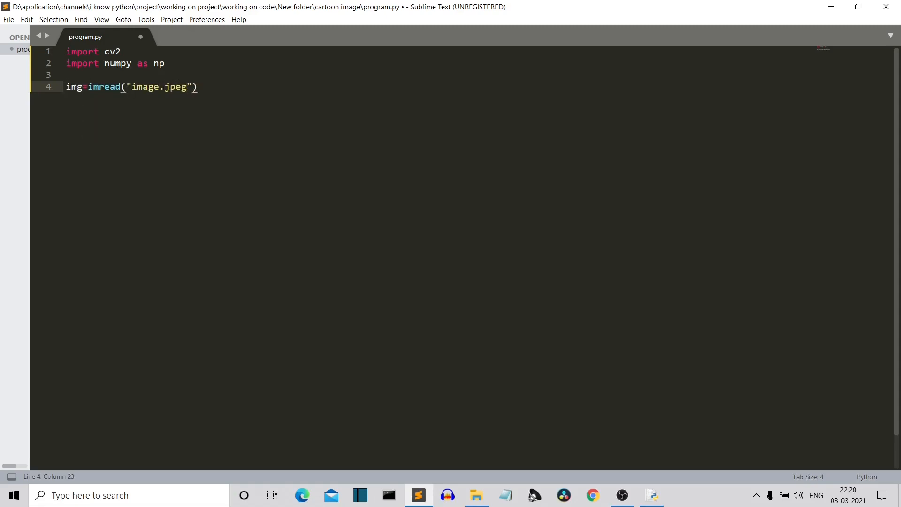
key(Left)
key(Left)
key(Left)
text(cv2.)
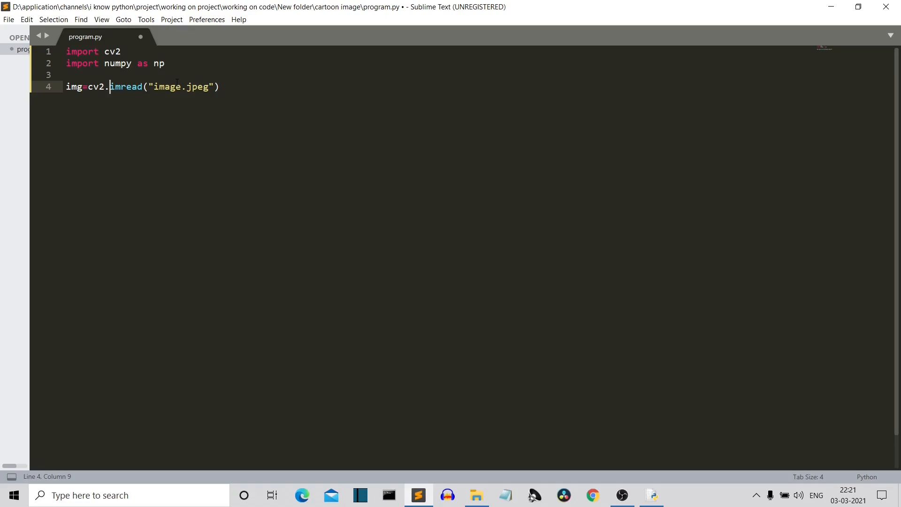
Step: Write 'gray=cv2.cvtColor(img,cv2.COLOR_BGR2GRAY)', correcting 'cvtt' to 'cvt', and start new lines below
key(Right)
key(Right)
key(Right)
key(Right)
key(Right)
key(Right)
key(Right)
key(Return)
key(Return)
text(gray=cv2.cvttColor(img)
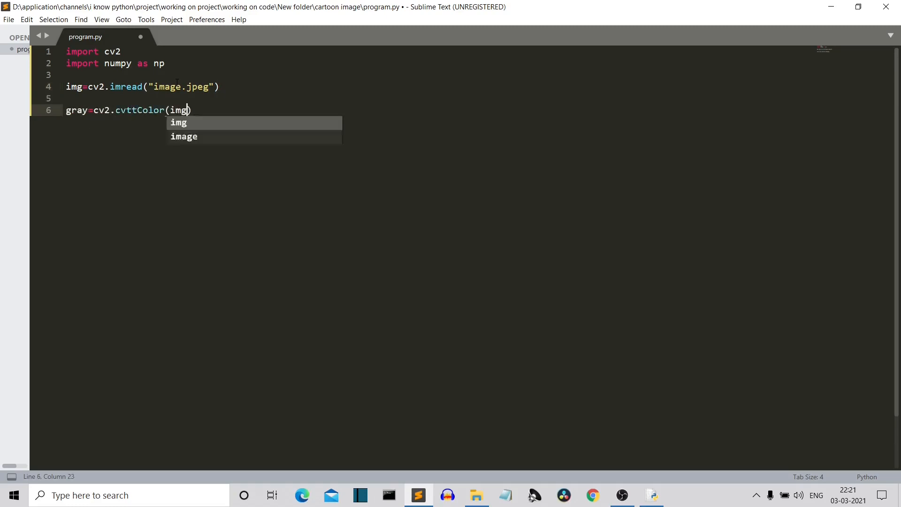
text(,cv2.COLOR_BGR2GRAY)
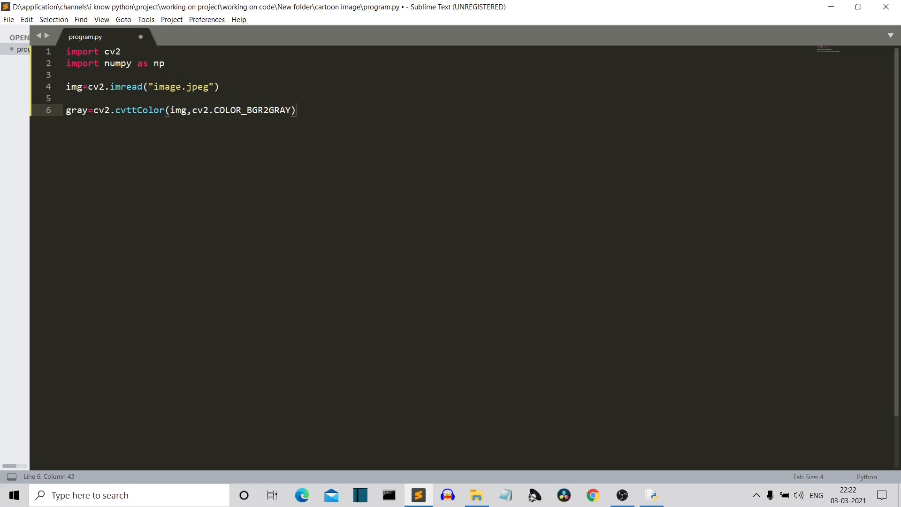
key(Left)
key(Left)
key(Left)
key(Left)
key(Left)
key(Left)
key(Left)
key(Left)
key(Left)
key(Left)
key(Left)
key(BackSpace)
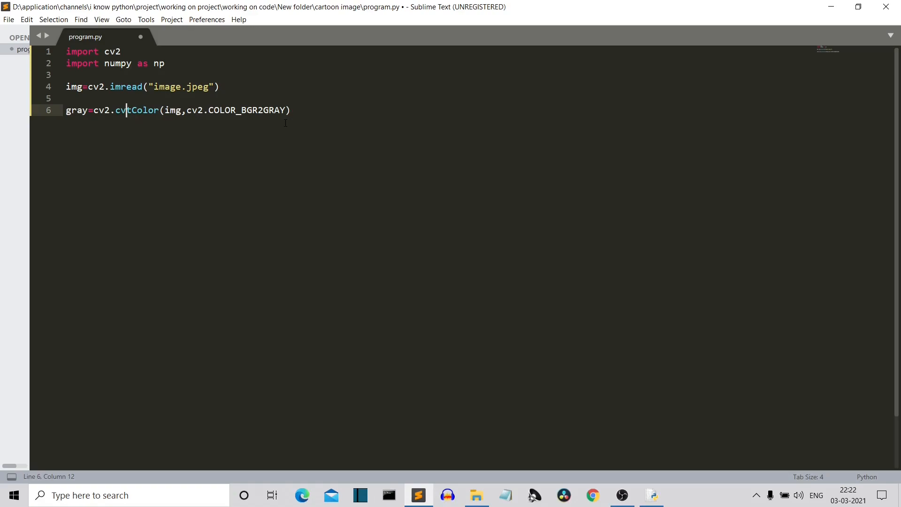
click(285, 123)
key(Return)
key(Return)
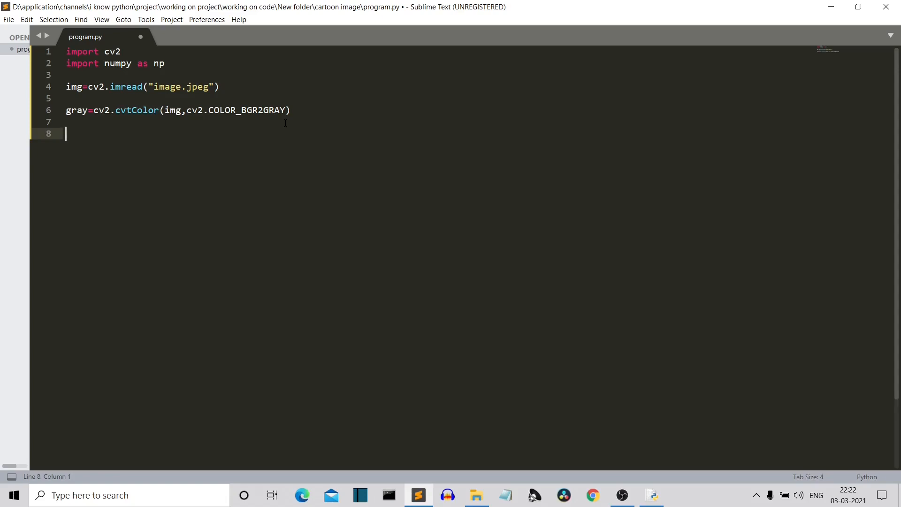
text(gray=cv2.)
text(medianBlur(gray,3))
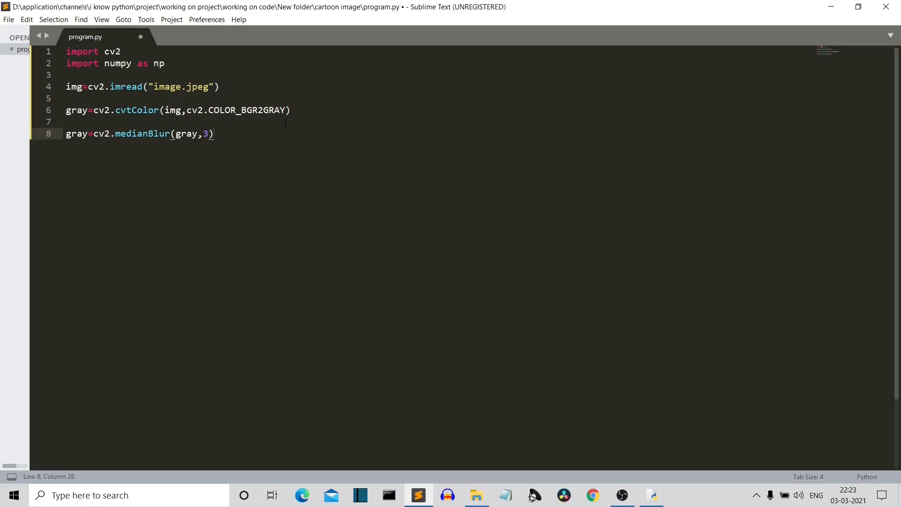
Step: Add blank lines after 'gray=cv2.medianBlur(gray,3)' for the next step
key(Return)
key(Return)
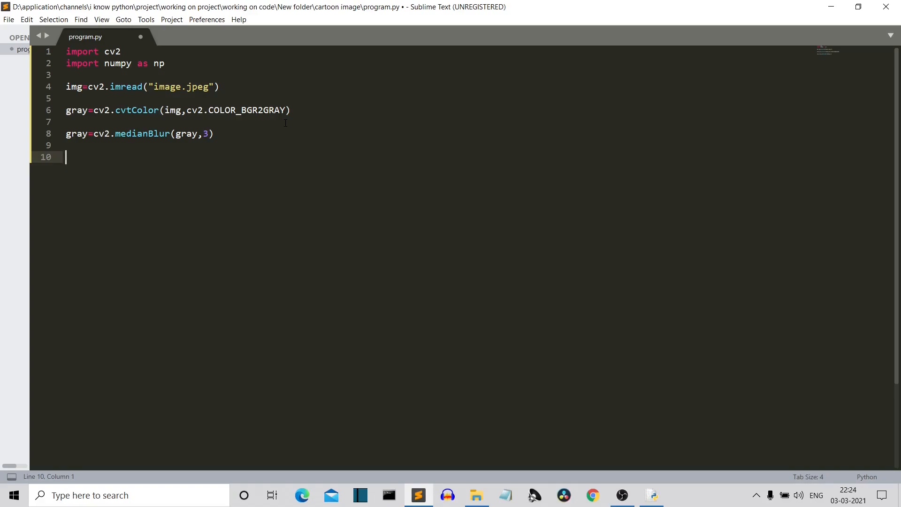
text(edges=)
text( cv2.adaptiveThreshold(gray,255,cv2.)
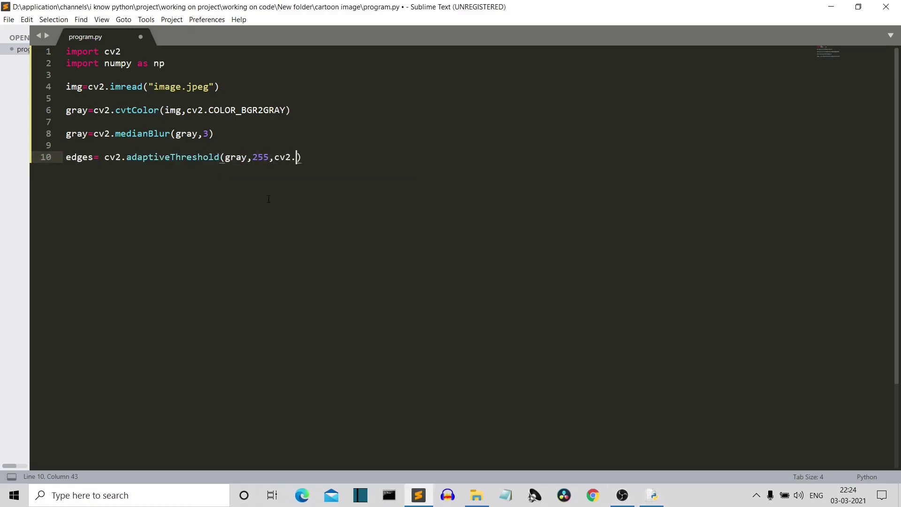
text(ADAPTIVE_THRESH_MEAN_C,cv2.THRESH_BINARY,13,6))
Step: Write the edges adaptiveThreshold line (mean, binary, 13, 6) and save the script
key(ctrl+s)
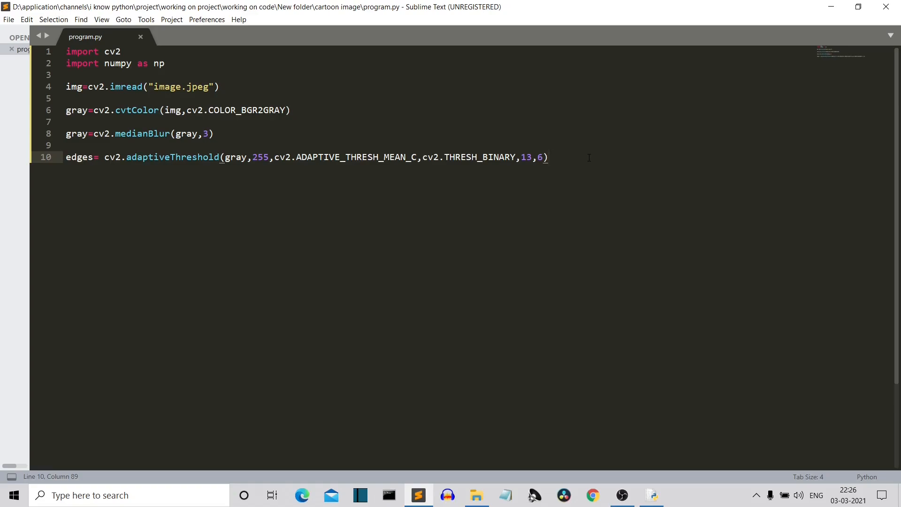
Step: Write 'color = cv2.bilateralFilter(img,9,250,250)' on a new line
key(Return)
text(color = cv2.bilateralFilter(img,9,250,250)
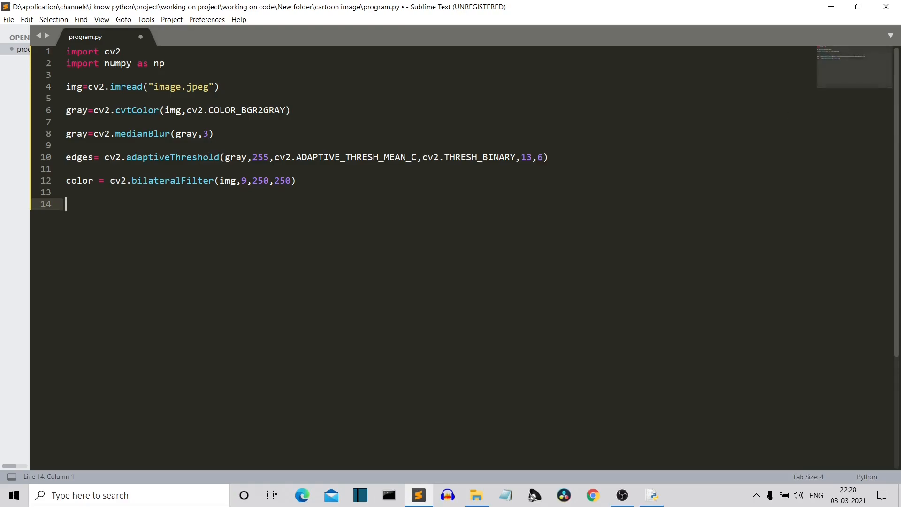
Step: Insert 'cartoon = cv2.bitwise_and(color,color,mask=edges)', add blank lines, and switch to the other Python window
text(cartoon = cv2.bitwise_and(color,color,mask=edges))
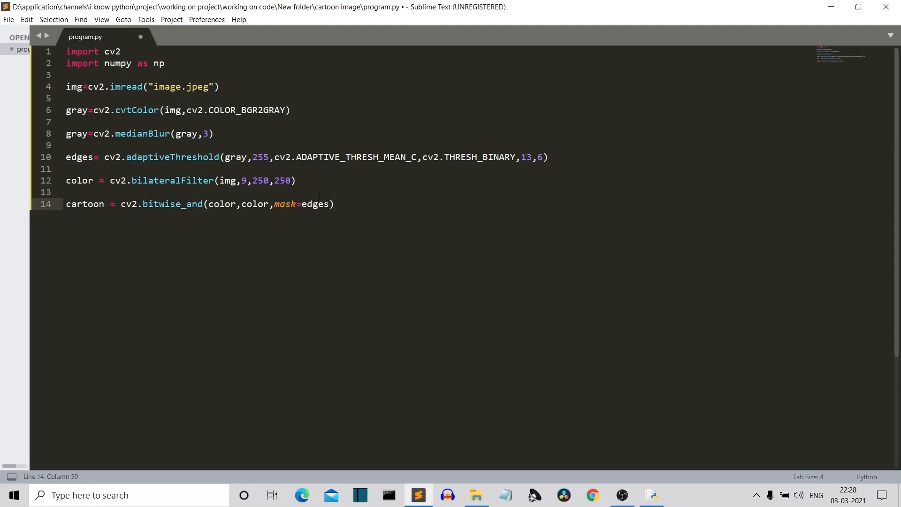
key(Return)
key(Return)
key(Return)
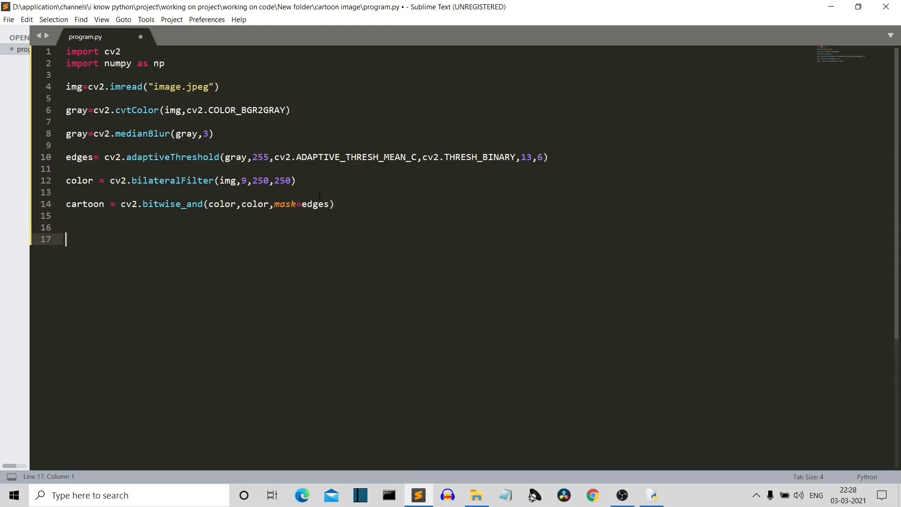
click(651, 495)
key(alt+Tab)
Step: Paste the imshow, waitKey(0) and destroyAllWindows lines and name the window 'show'
text(cv2.imshow("s",cartoon) cv2.waitKey(0) cv2.destroyAllWindows())
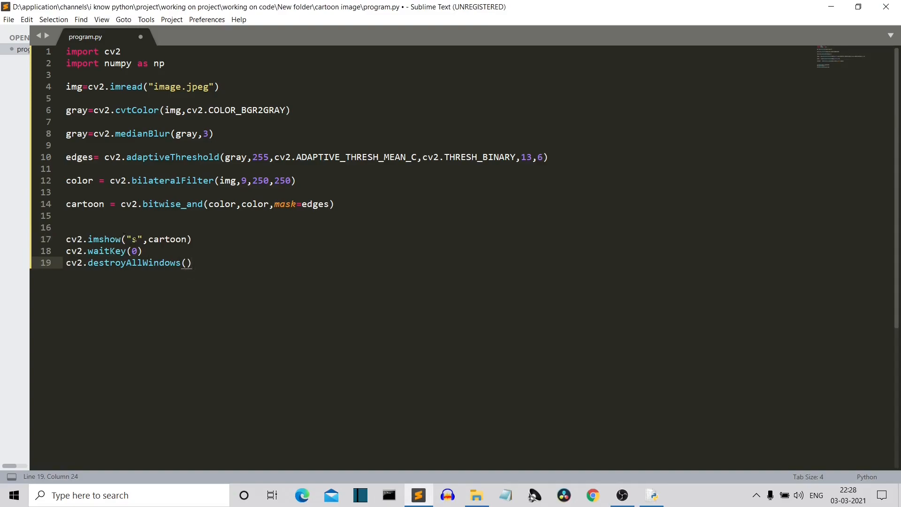
click(136, 239)
text(ho)
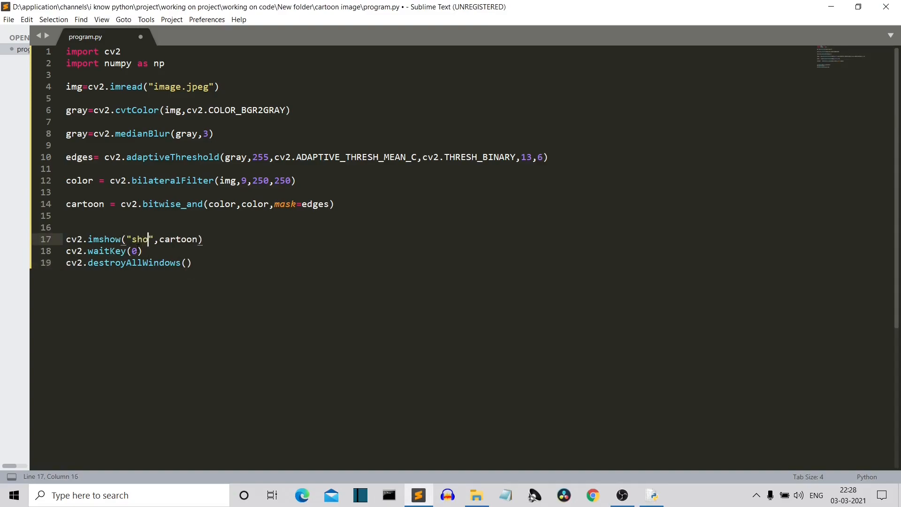
text(w)
Step: Build the script and inspect the first cartoon result in the show window
click(246, 250)
key(ctrl+b)
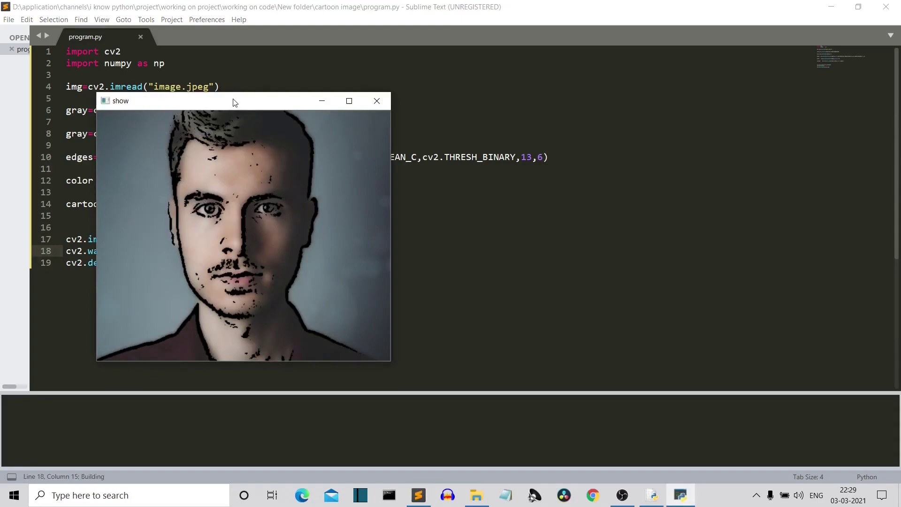
mouse_move(234, 103)
mouse_down()
mouse_move(453, 93)
mouse_move(512, 202)
mouse_up()
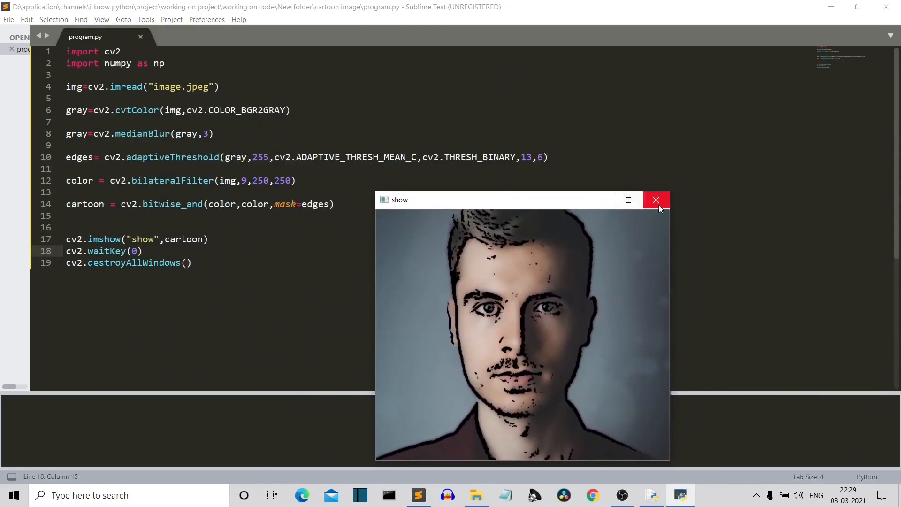
mouse_move(516, 202)
mouse_down()
mouse_move(617, 185)
mouse_move(532, 189)
mouse_up()
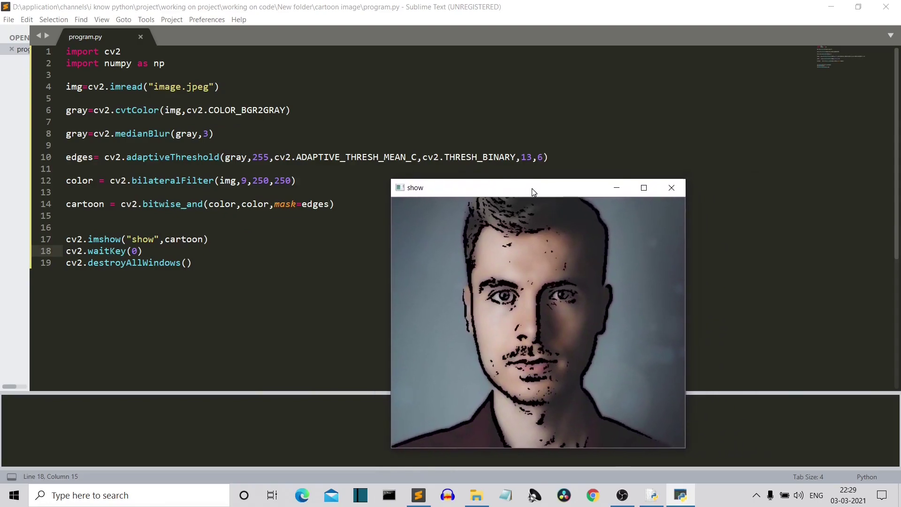
click(671, 188)
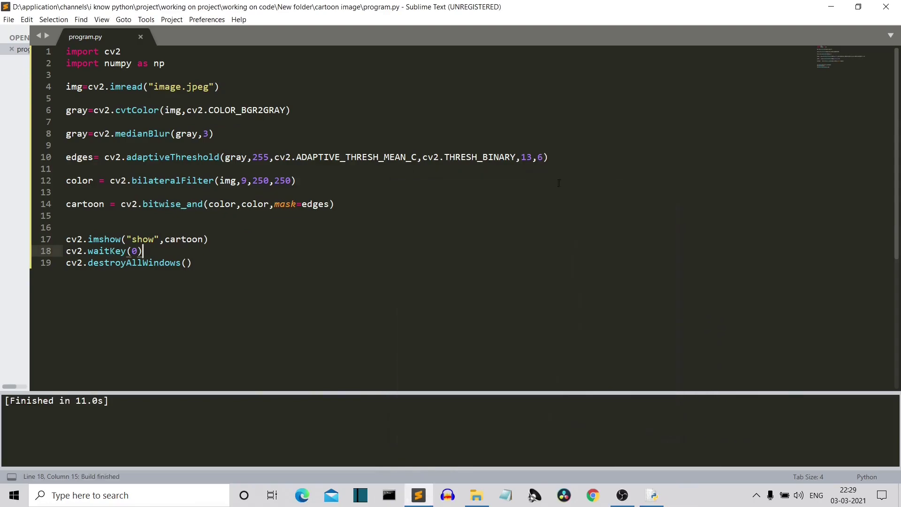
Step: Try threshold block sizes 19 and 9 on line 10, rerunning and checking the cartoon each time
click(533, 157)
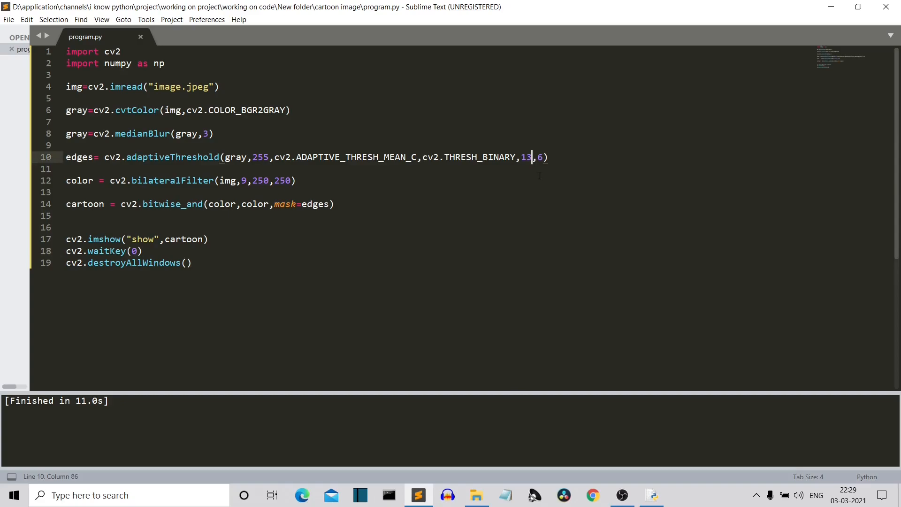
key(BackSpace)
text(9)
key(ctrl+b)
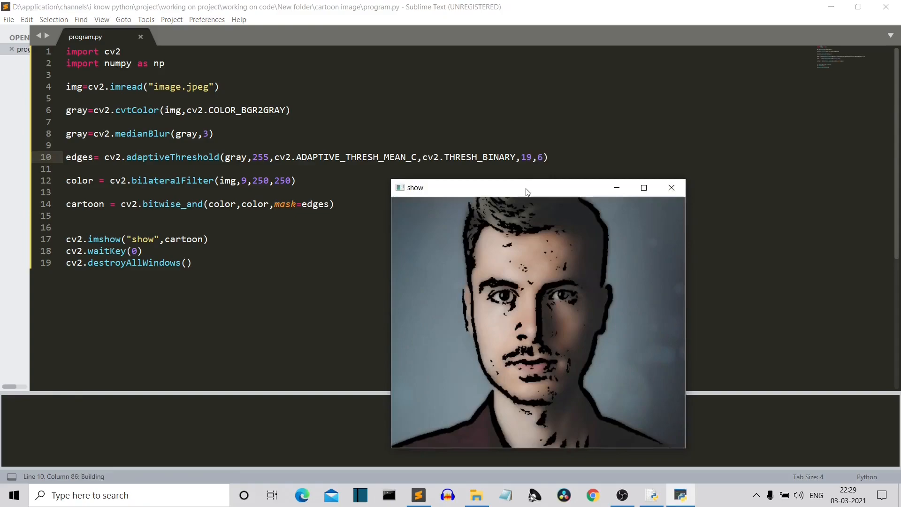
drag(528, 189, 489, 47)
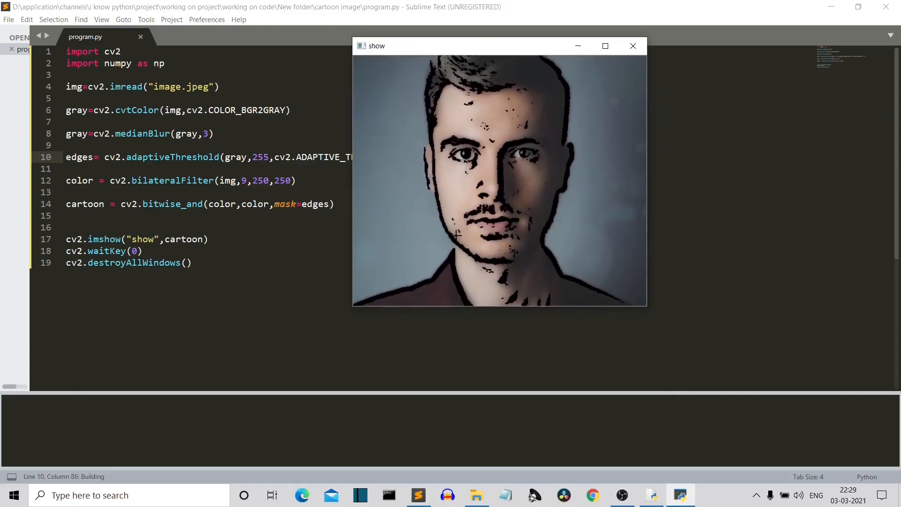
drag(470, 54, 317, 67)
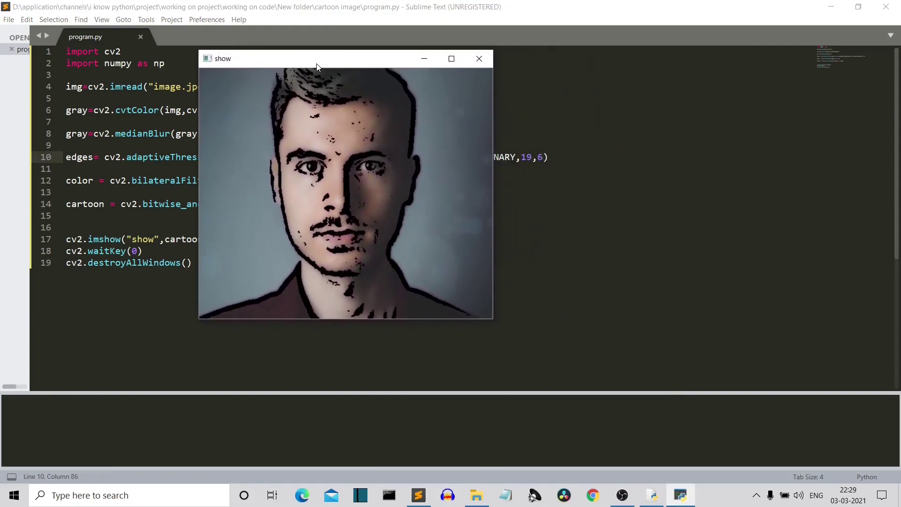
click(479, 59)
click(527, 157)
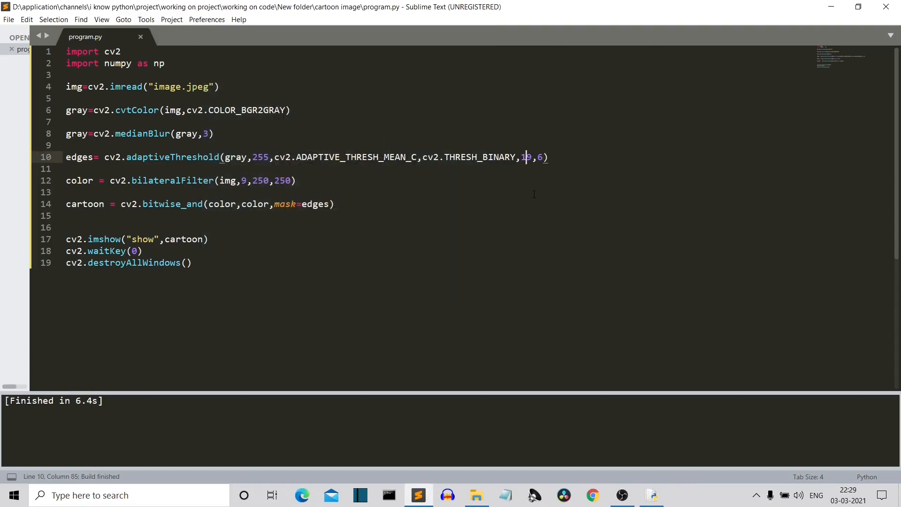
key(Delete)
key(BackSpace)
text(9)
key(ctrl+b)
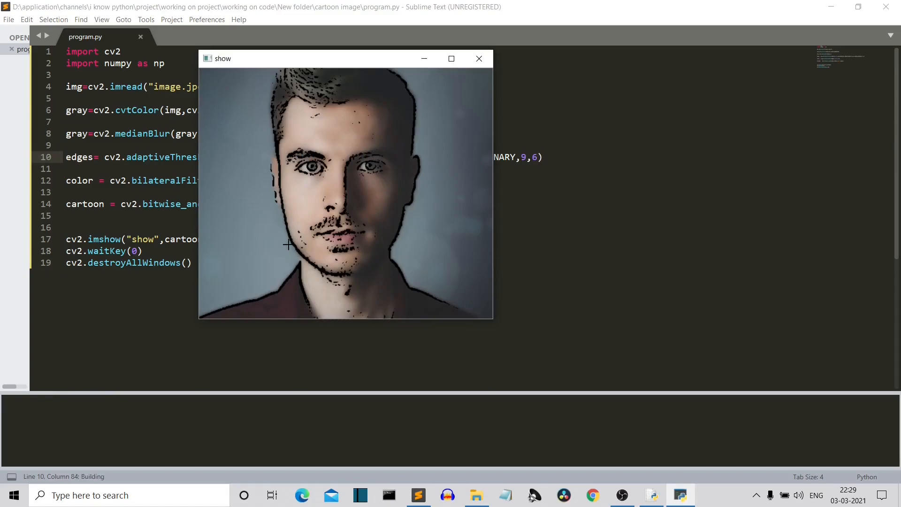
click(479, 59)
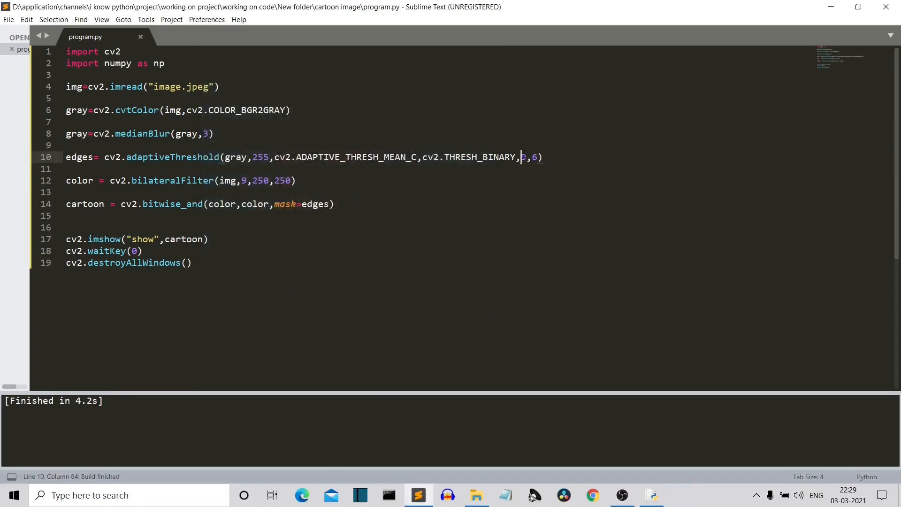
Step: Try block sizes 5 and 35, rerunning and checking the cartoon each time
click(526, 157)
key(BackSpace)
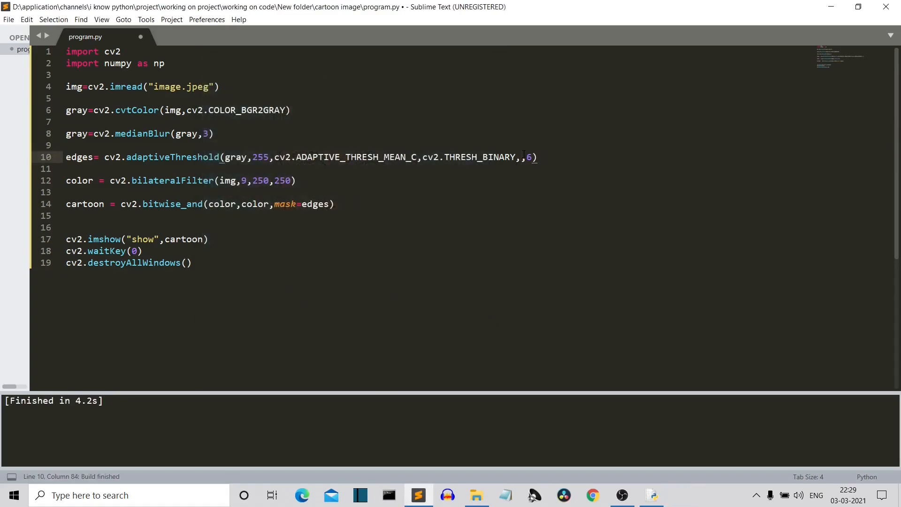
text(5)
key(ctrl+b)
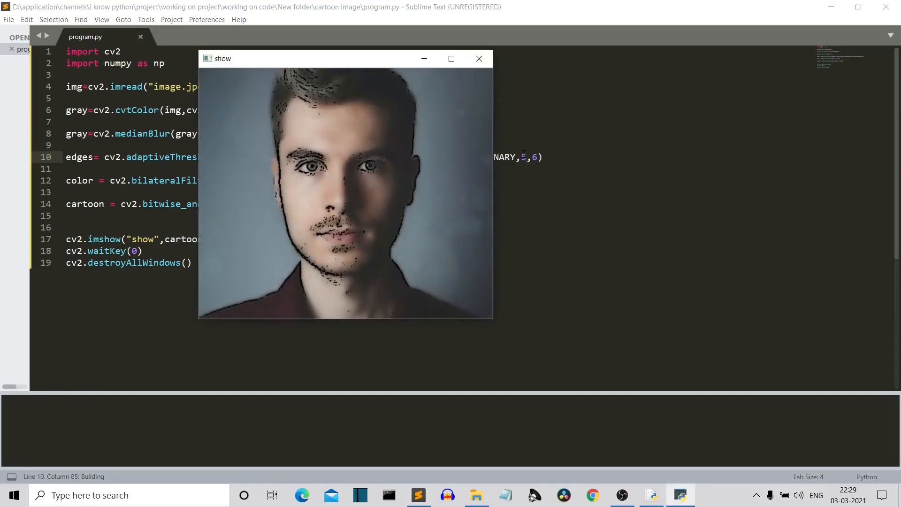
mouse_move(294, 60)
mouse_down()
mouse_move(420, 83)
mouse_move(483, 134)
mouse_up()
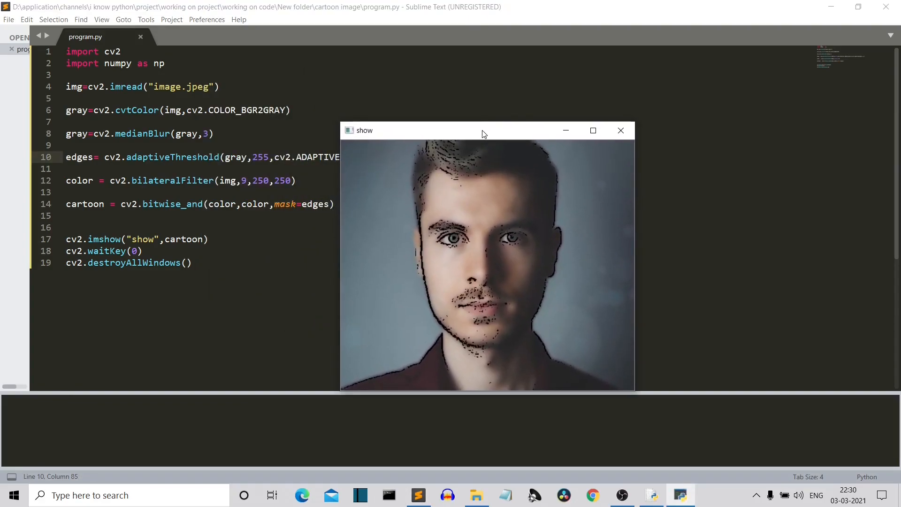
click(621, 130)
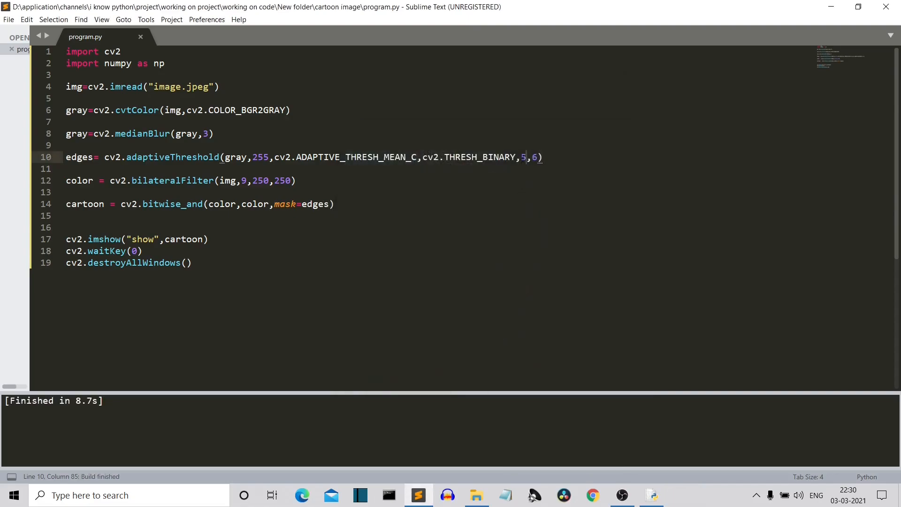
click(522, 158)
text(3)
key(ctrl+b)
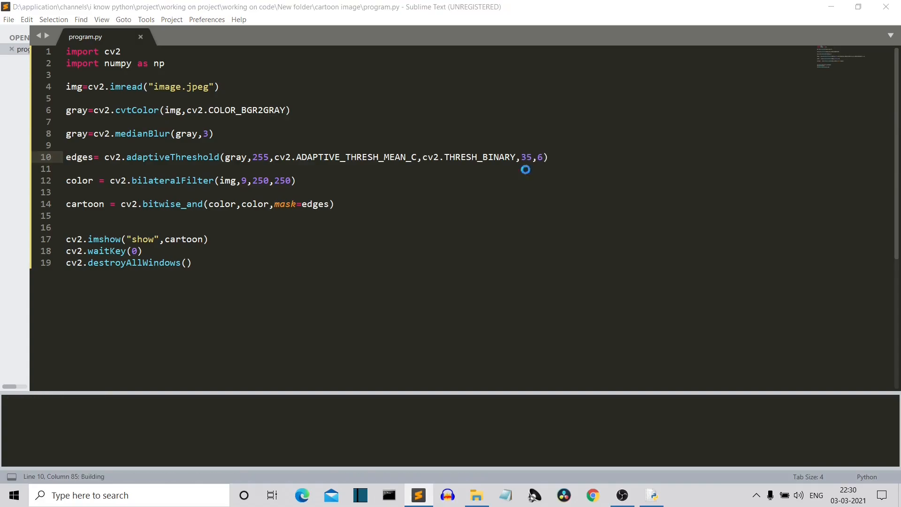
drag(479, 135, 501, 85)
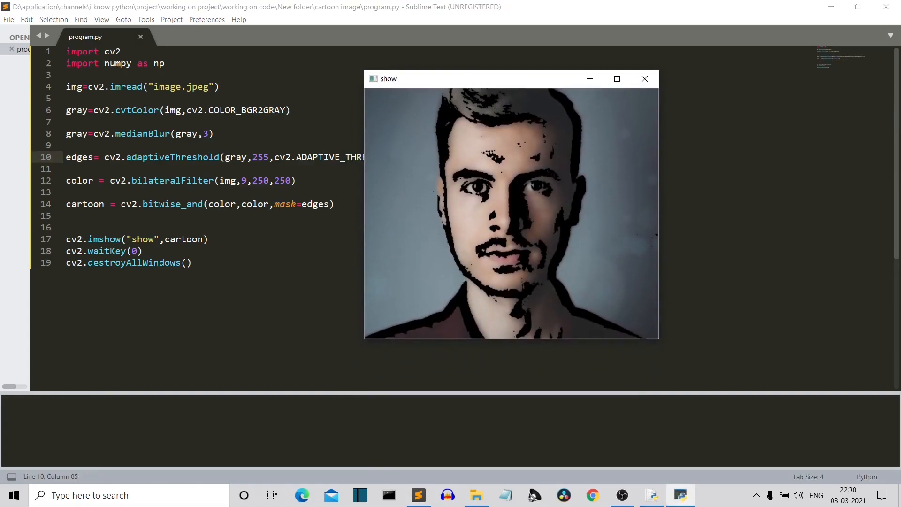
click(644, 78)
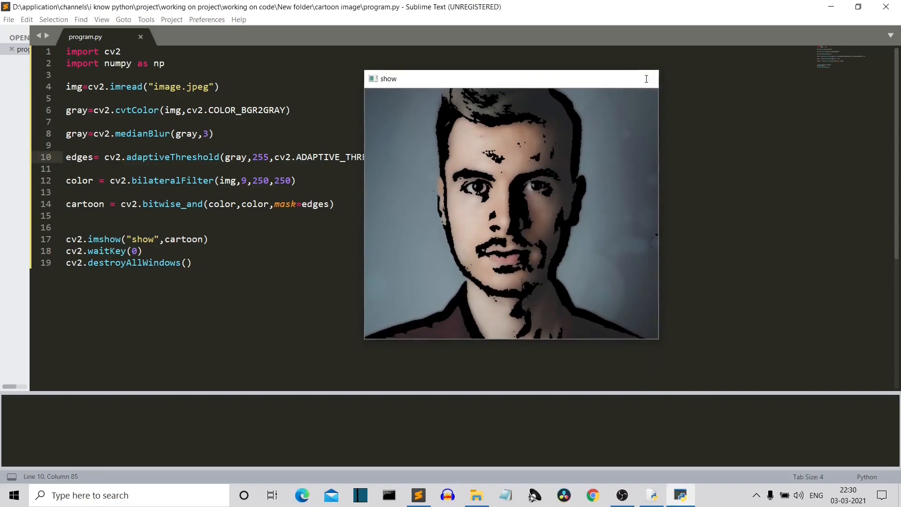
Step: Try block size 15, then settle on 13, saving and rerunning the script
key(BackSpace)
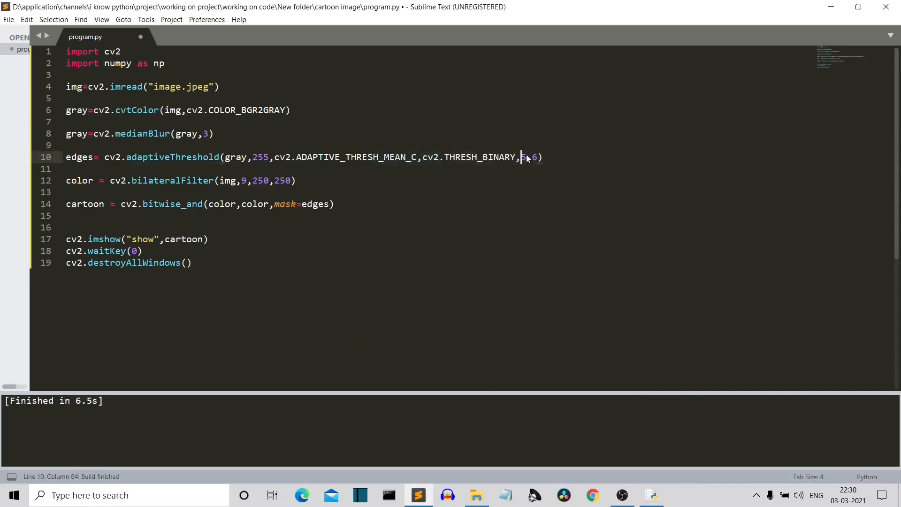
text(1)
key(ctrl+s)
key(ctrl+b)
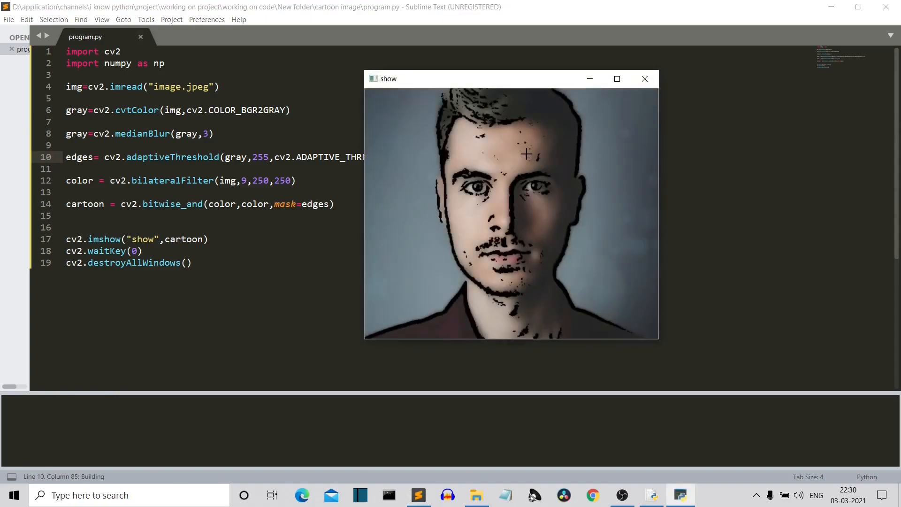
click(644, 78)
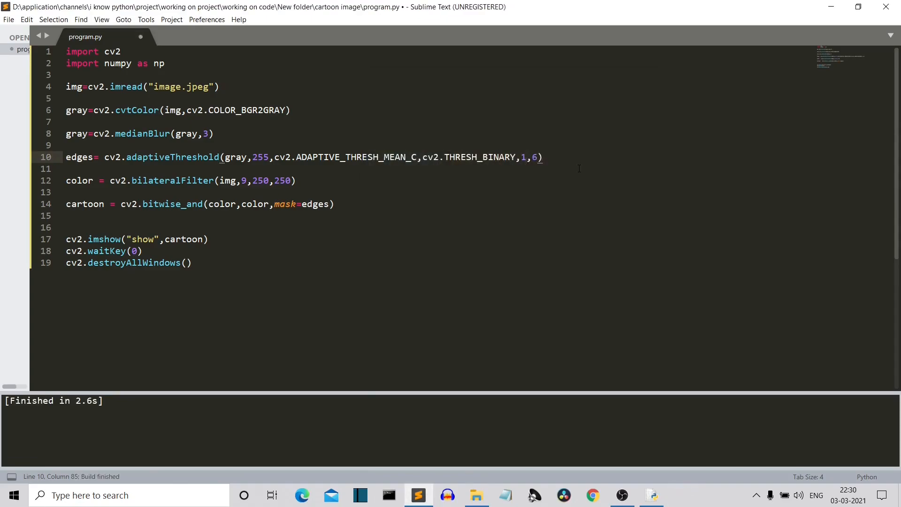
key(Delete)
text(3)
key(ctrl+s)
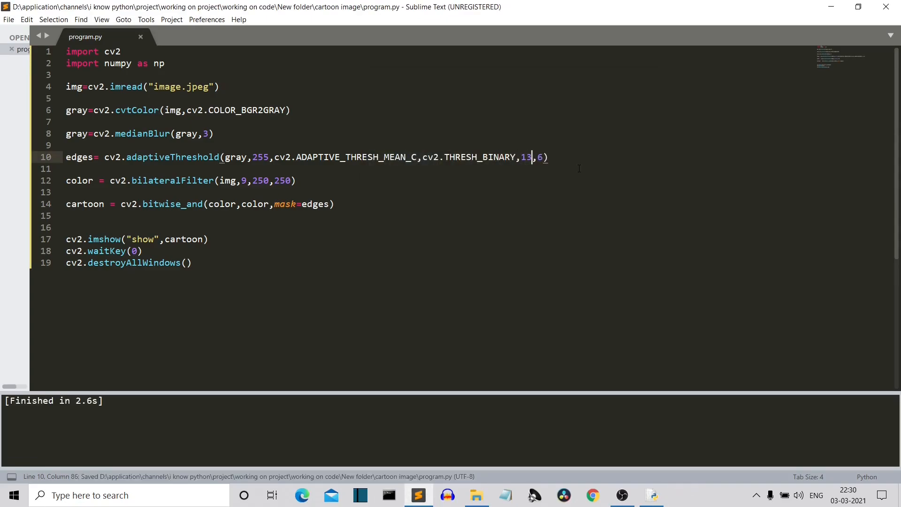
key(ctrl+b)
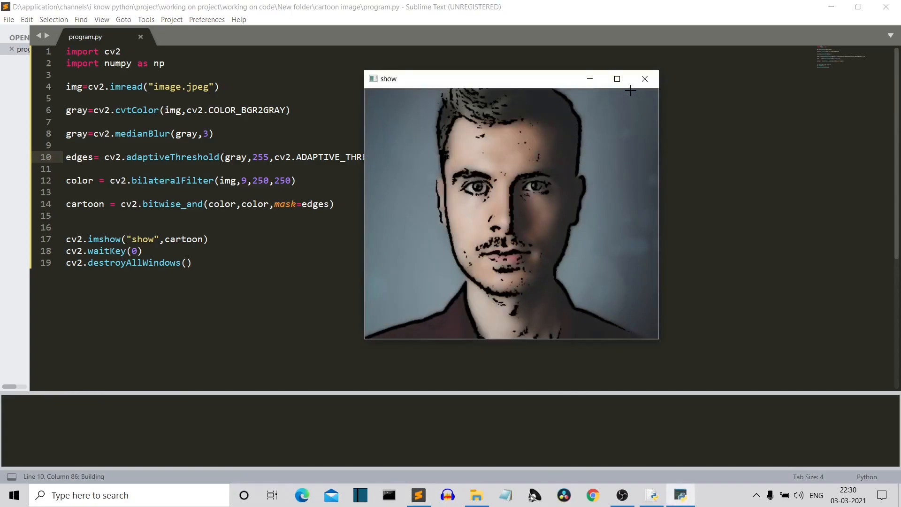
Step: Set the threshold constant on line 10 to 0, save, rerun and check the cartoon
click(644, 78)
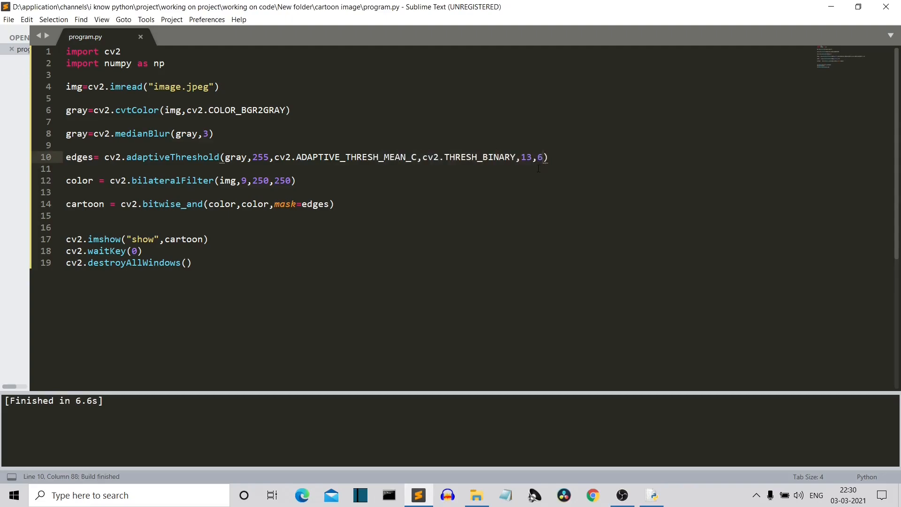
key(BackSpace)
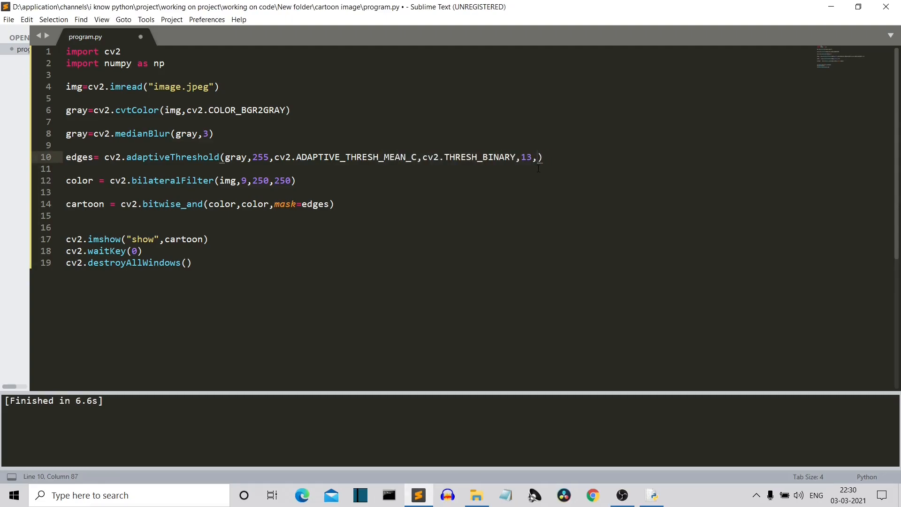
text(0)
key(ctrl+s)
key(ctrl+b)
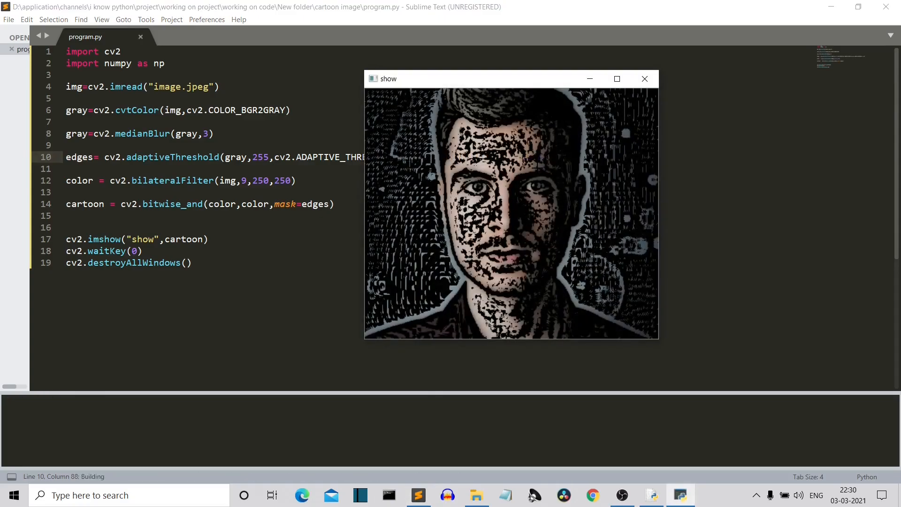
click(644, 79)
Step: Set the constant to 5, save, rerun and close the final cartoon window
key(BackSpace)
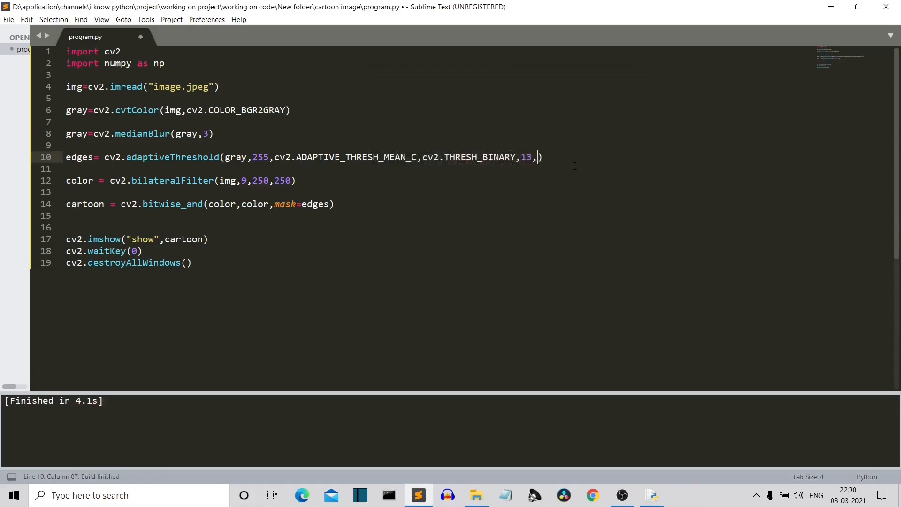
text(5)
key(ctrl+s)
key(ctrl+b)
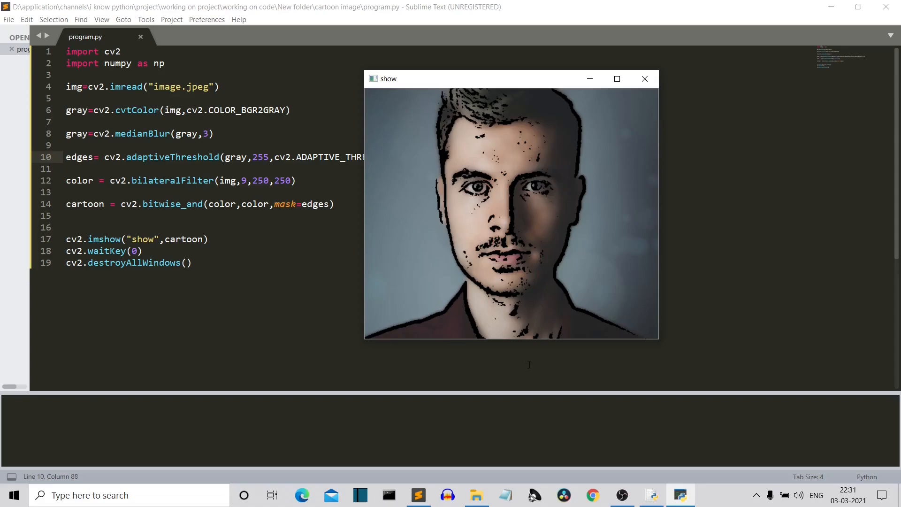
click(642, 82)
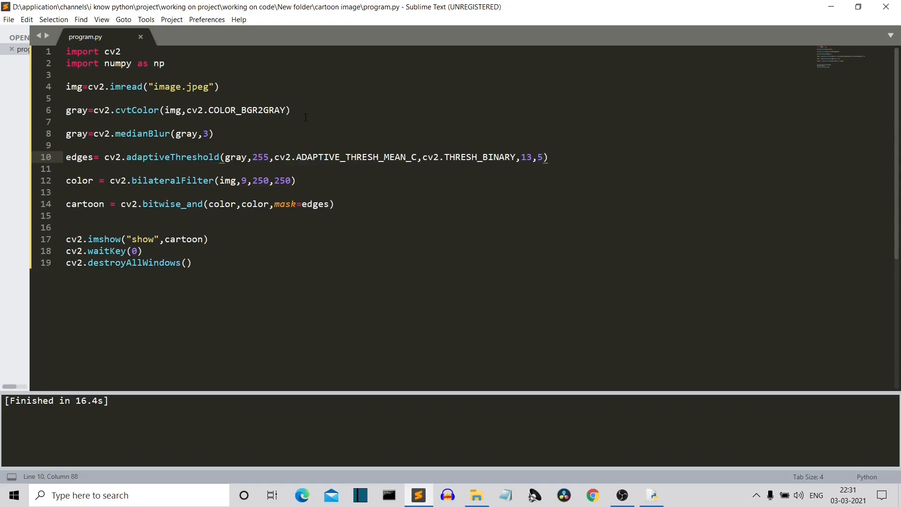
Step: Try median blur size 10 on line 8, run, and read the odd-kernel-size error
click(209, 132)
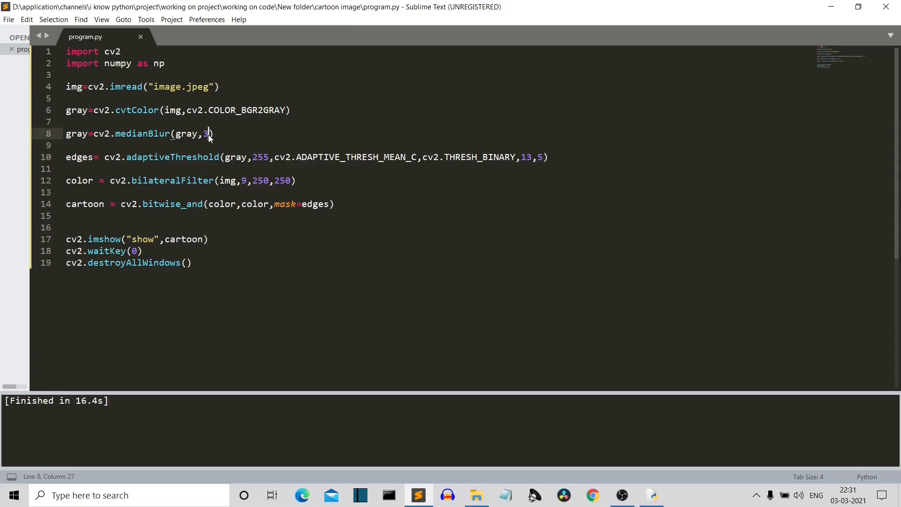
key(BackSpace)
text(10)
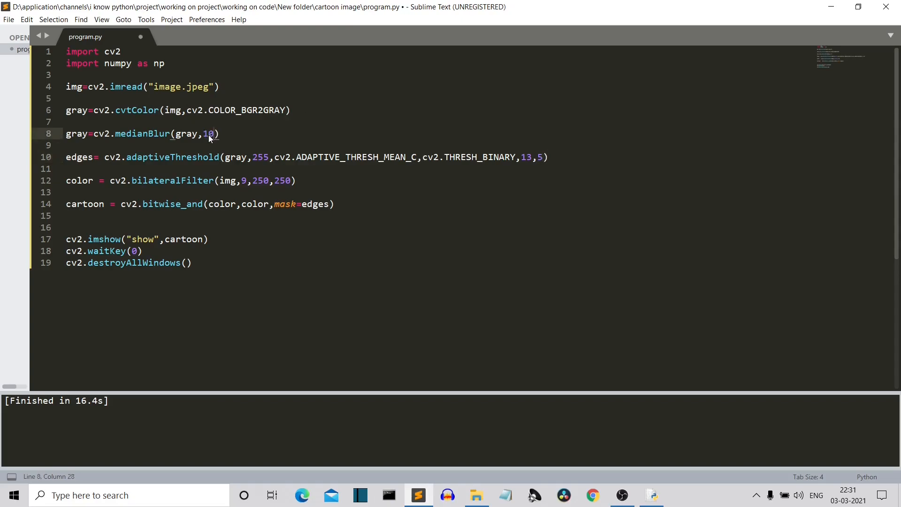
key(ctrl+b)
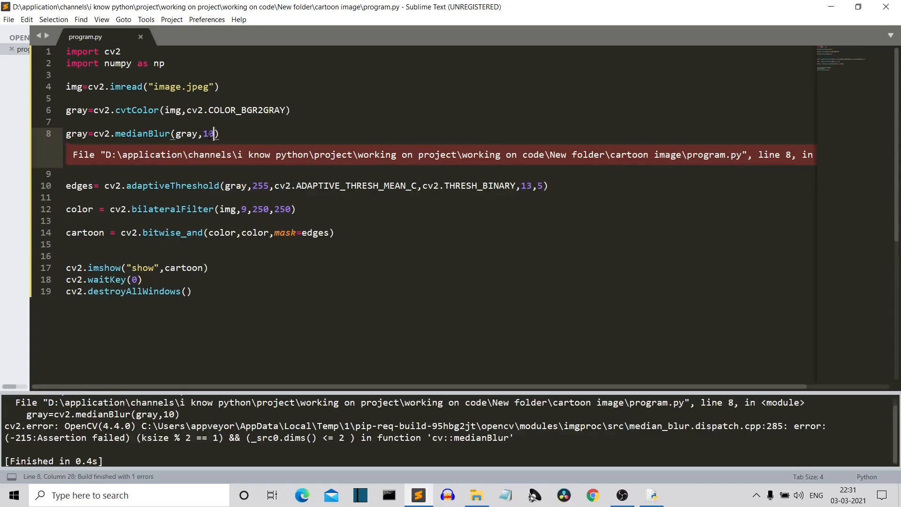
mouse_move(308, 390)
mouse_down()
mouse_move(315, 229)
mouse_move(314, 386)
mouse_up()
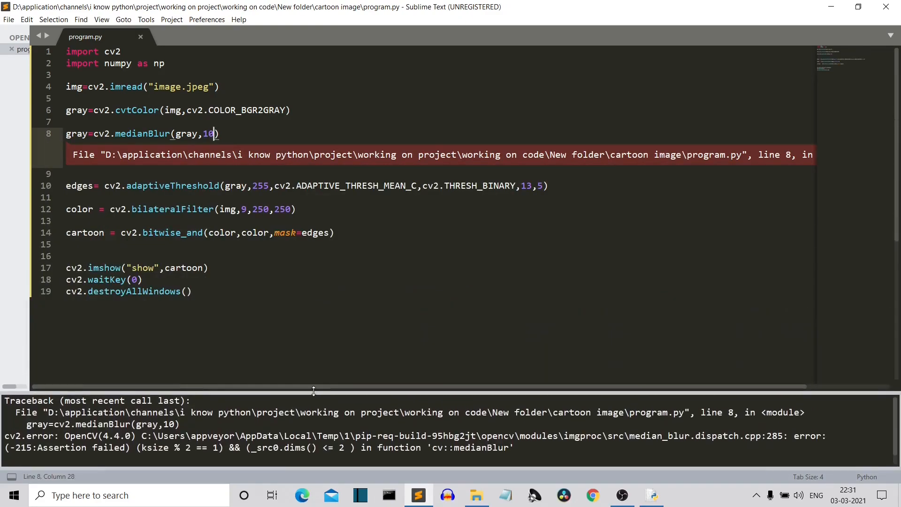
Step: Correct the median blur size to 9 and rerun to show the cartoon
key(BackSpace)
key(BackSpace)
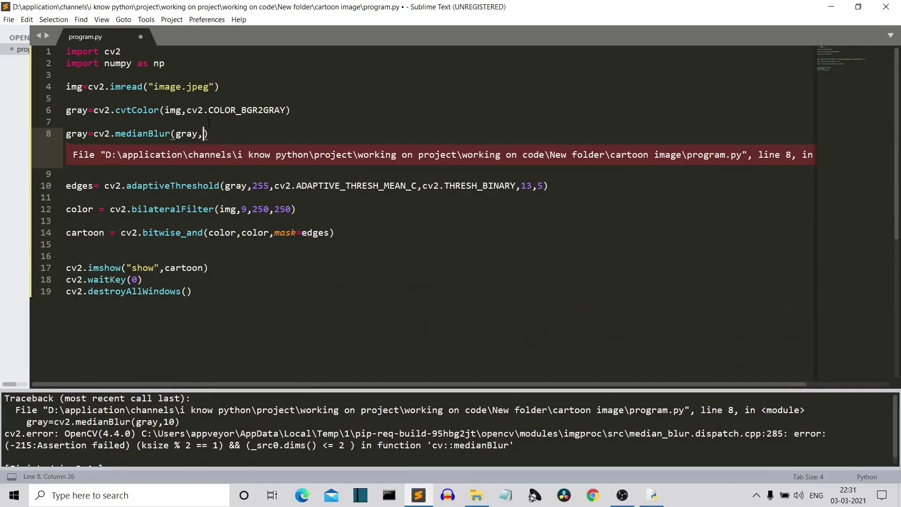
text(9)
key(ctrl+b)
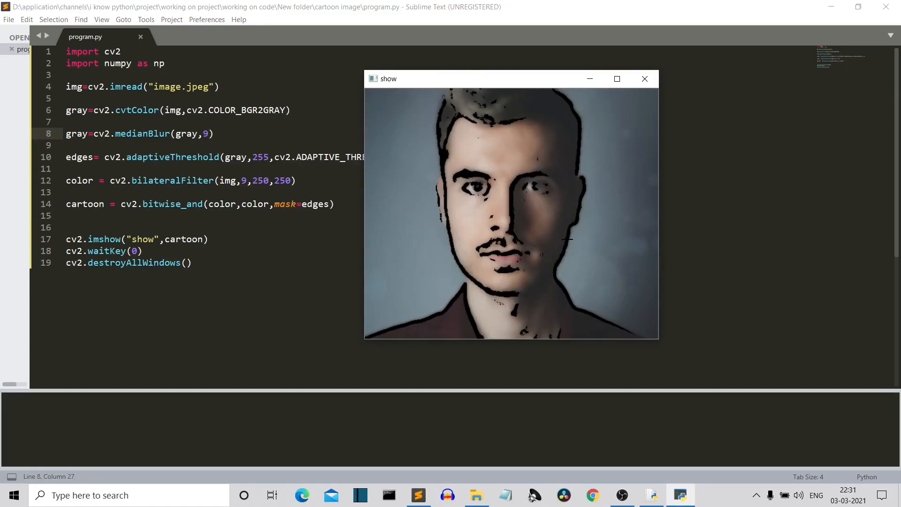
Step: Restore the median blur size on line 8 to 3 and rerun to show the cartoon
click(648, 80)
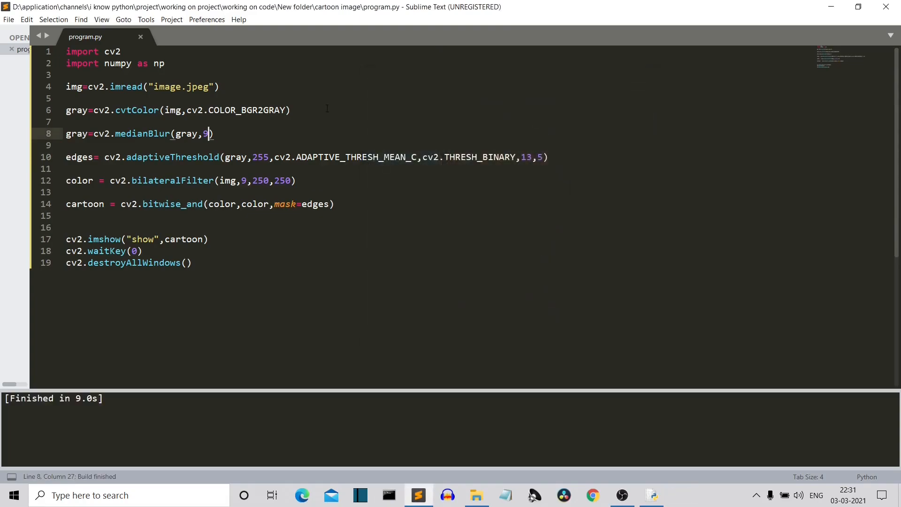
key(BackSpace)
text(3)
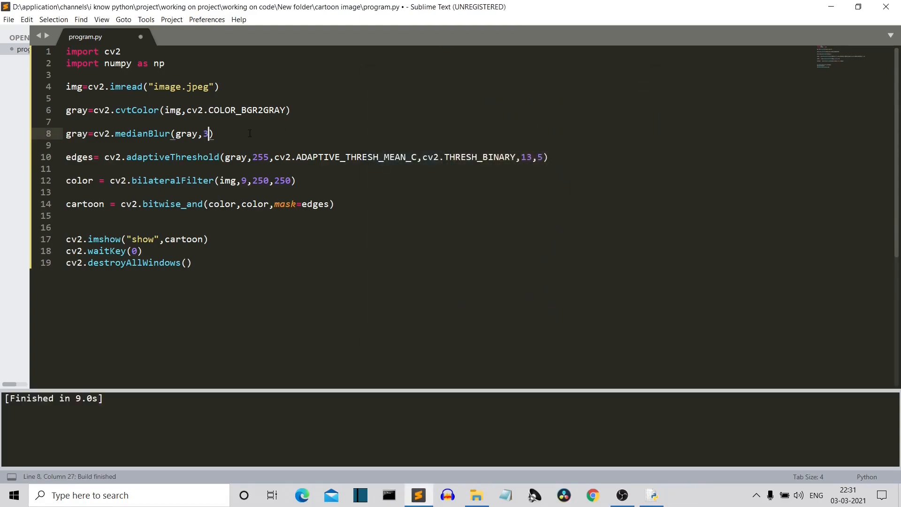
key(ctrl+b)
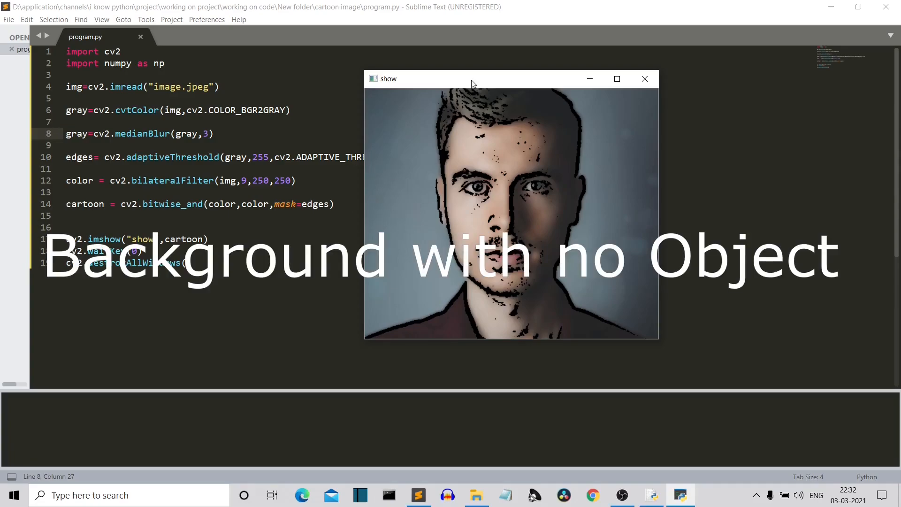
Step: Drag the 'show' preview window to the upper right beside the code
mouse_move(471, 80)
mouse_down()
mouse_move(602, 67)
mouse_move(577, 94)
mouse_move(686, 83)
mouse_move(682, 75)
mouse_up()
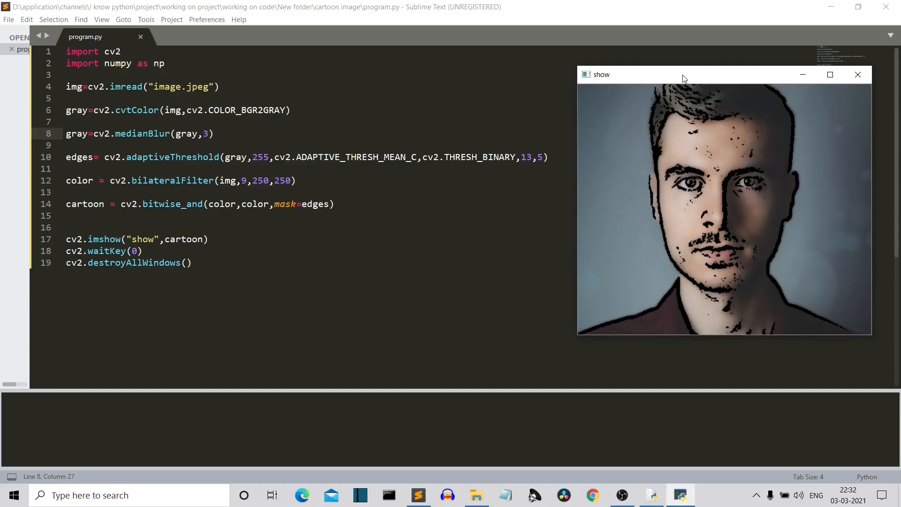
drag(682, 79, 656, 44)
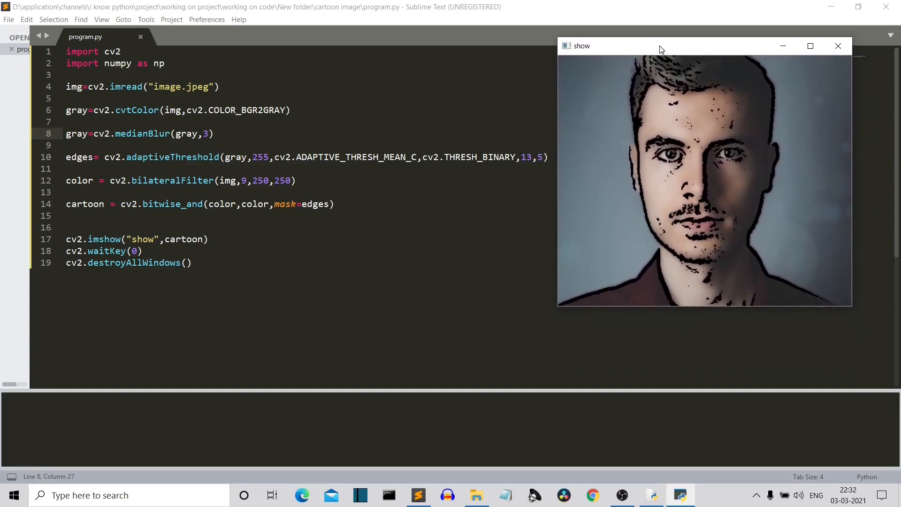